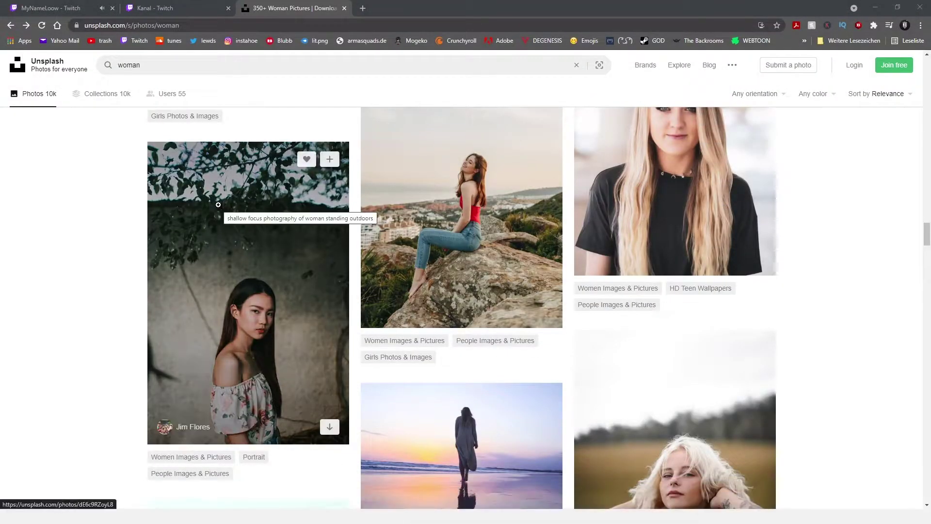
Step: Browse the woman photo results and related photos on Unsplash for a dark, high-contrast black-and-white portrait
key(F11)
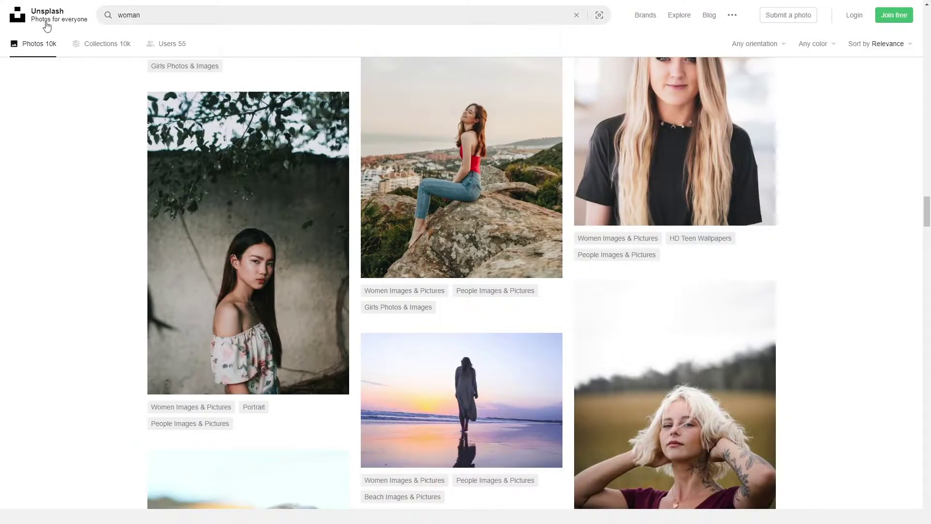
click(327, 359)
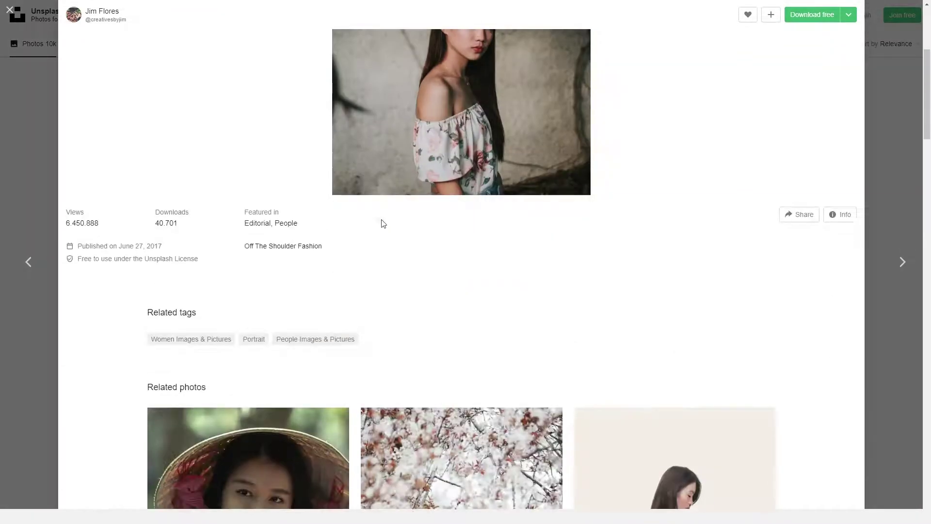
scroll(768, 249, down, 8)
scroll(771, 249, down, 20)
scroll(789, 262, up, 20)
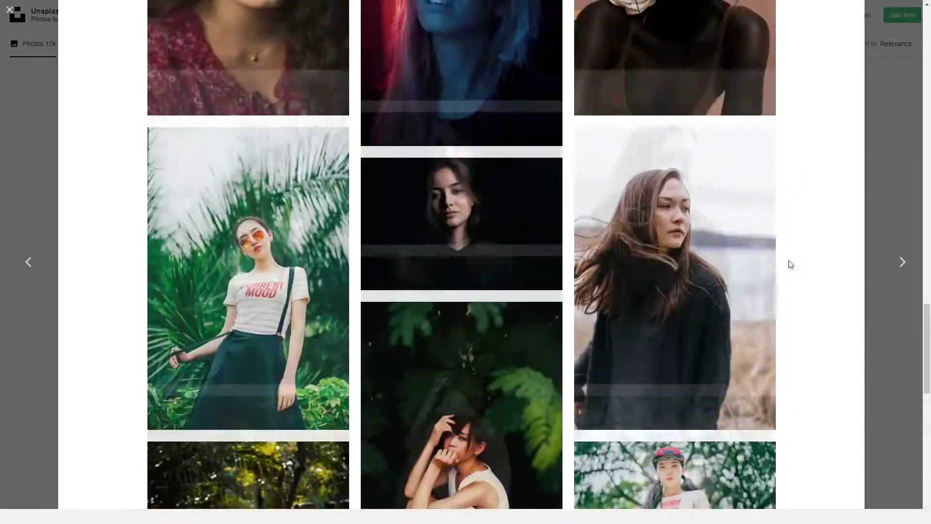
click(320, 306)
scroll(473, 278, down, 14)
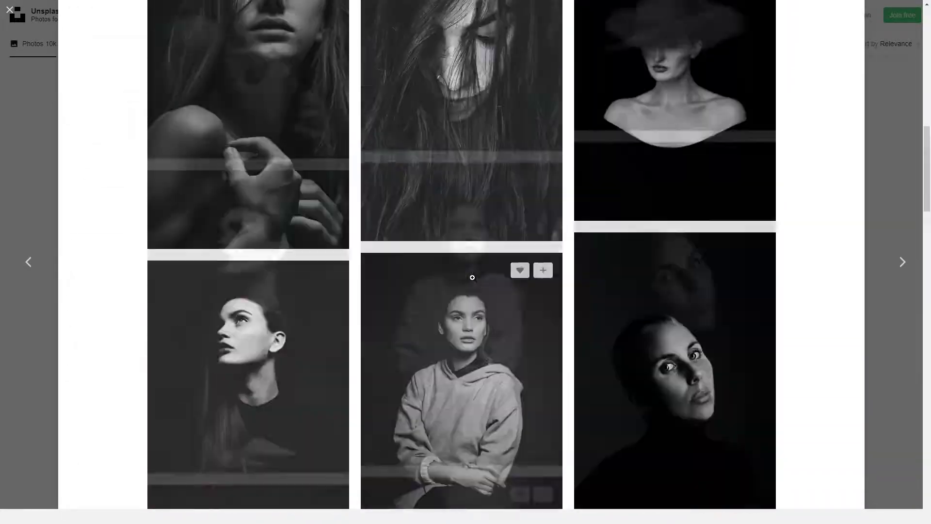
scroll(473, 278, up, 15)
scroll(753, 71, down, 20)
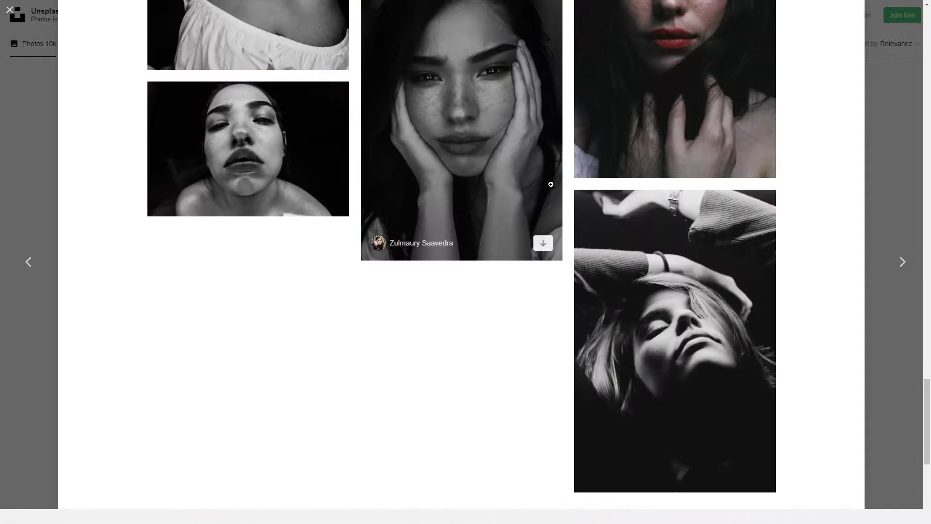
Step: Download the black-and-white portrait of the woman with closed eyes and her arms above her head, and open the photographer's profile
click(691, 257)
scroll(522, 194, down, 8)
scroll(697, 167, up, 8)
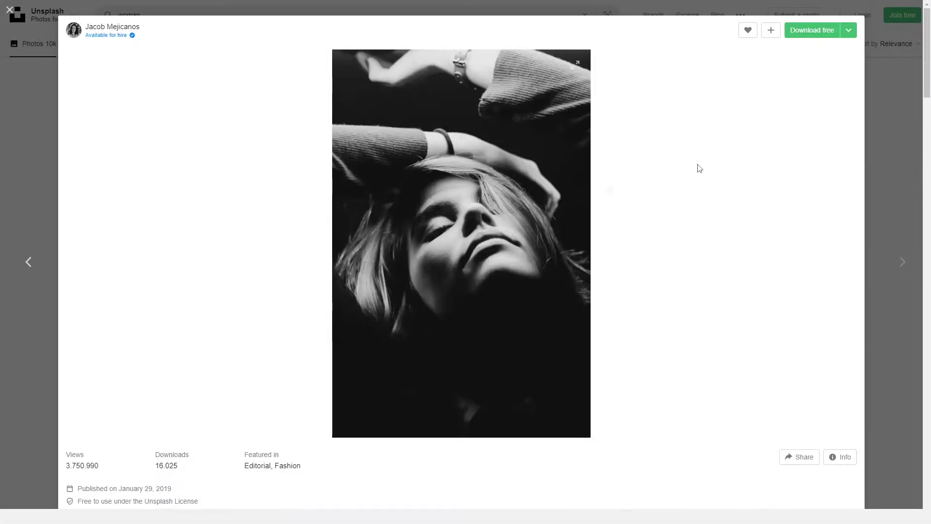
click(848, 32)
click(819, 90)
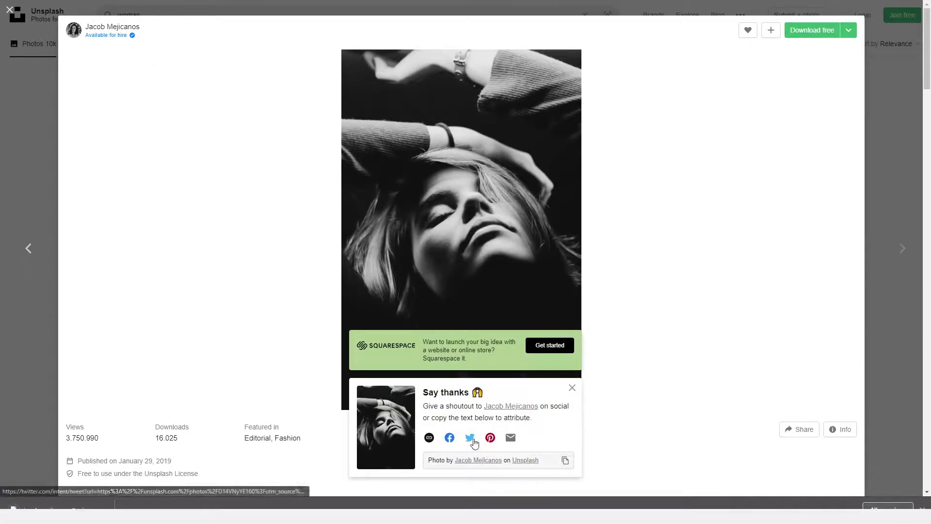
click(515, 406)
scroll(800, 208, down, 10)
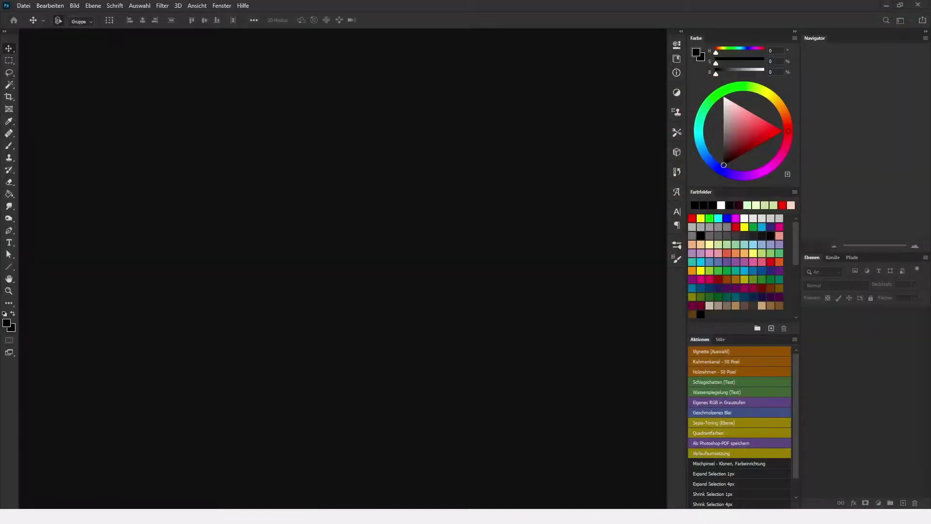
Step: Switch to Photoshop and create a new A4 document, 210 x 297 mm at 300 ppi, with RGB color and a white background
click(24, 6)
click(29, 15)
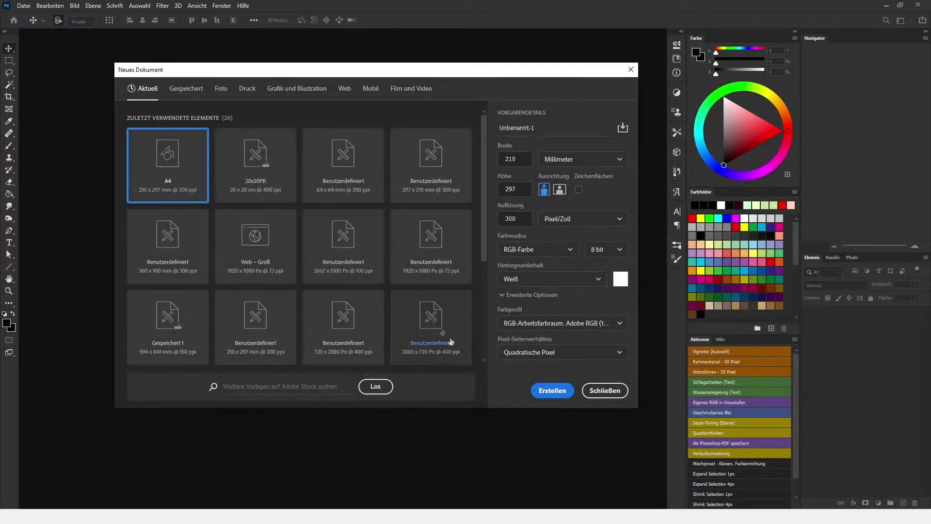
click(546, 389)
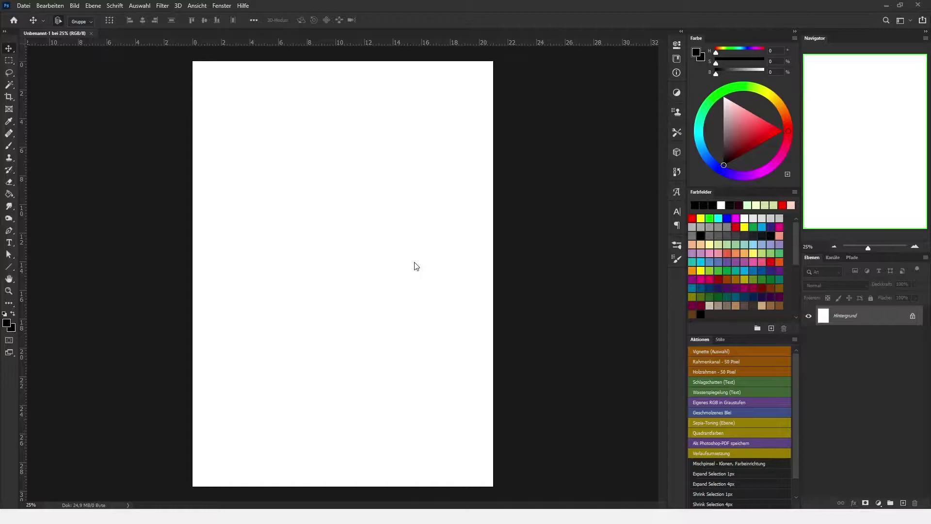
Step: Place the downloaded portrait in the document and scale it to 24.80% so it covers the page
key(ctrl+0)
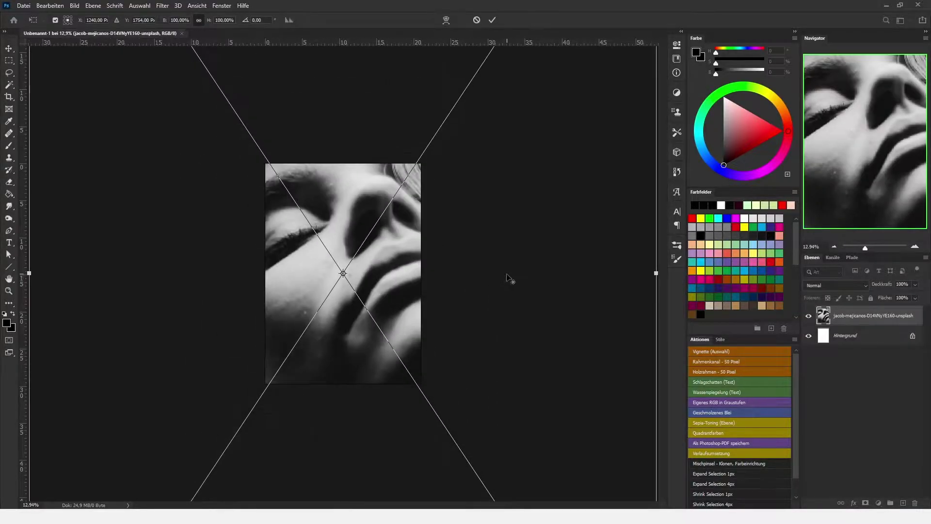
drag(521, 275, 387, 273)
key(ctrl+0)
scroll(382, 267, up, 5)
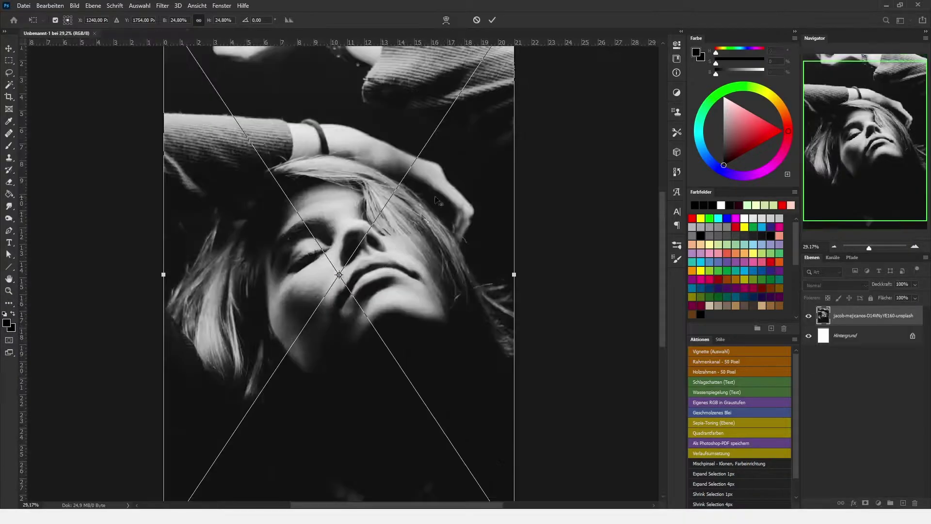
click(492, 20)
key(ctrl+minus)
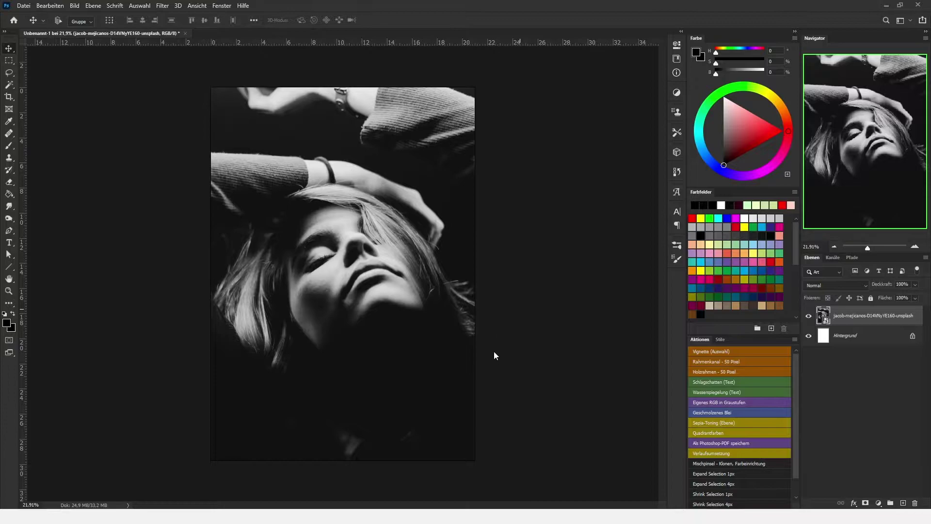
Step: Open the Camera Raw filter on the portrait and shape an S-shaped tone curve with darker shadows and brighter highlights
key(shift+ctrl+a)
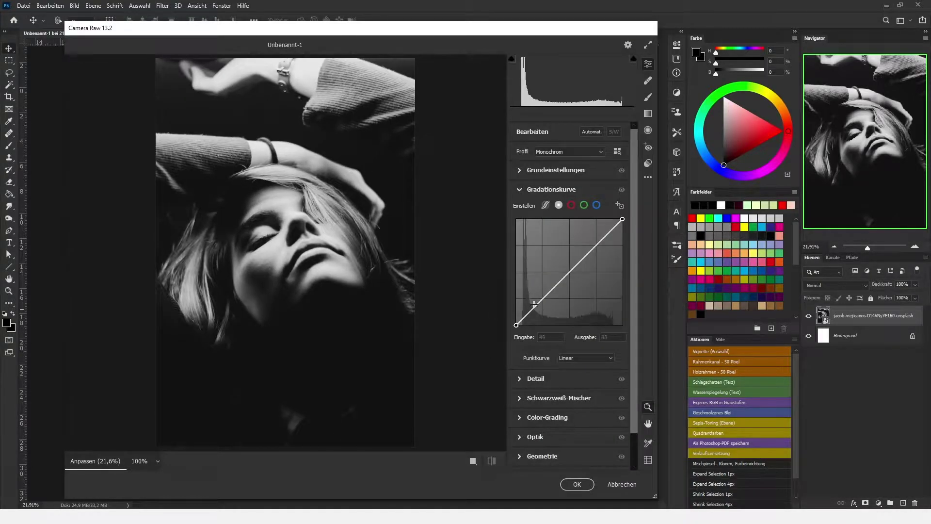
drag(538, 303, 543, 315)
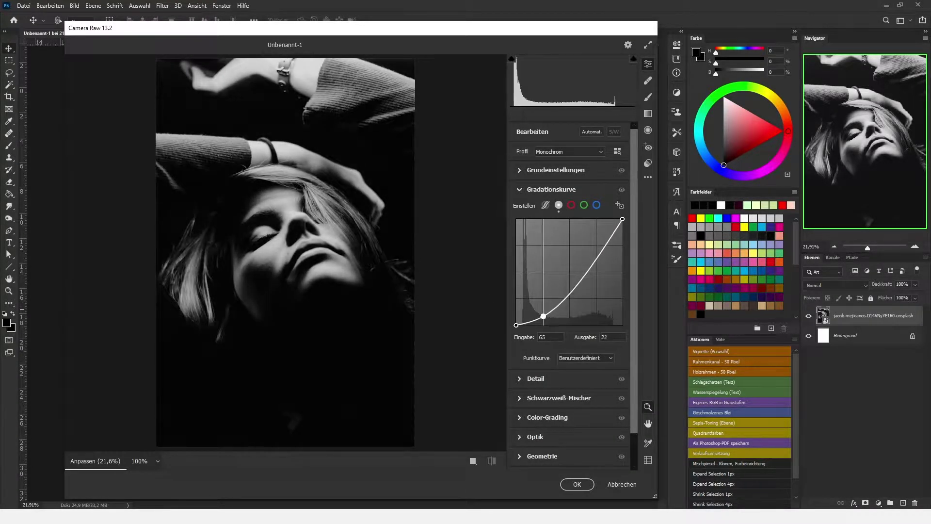
drag(595, 268, 591, 248)
Step: Set exposure to +1.85, contrast -100, highlights -20, whites -60 and blacks -100, and apply the Camera Raw filter
click(523, 169)
drag(569, 320, 510, 331)
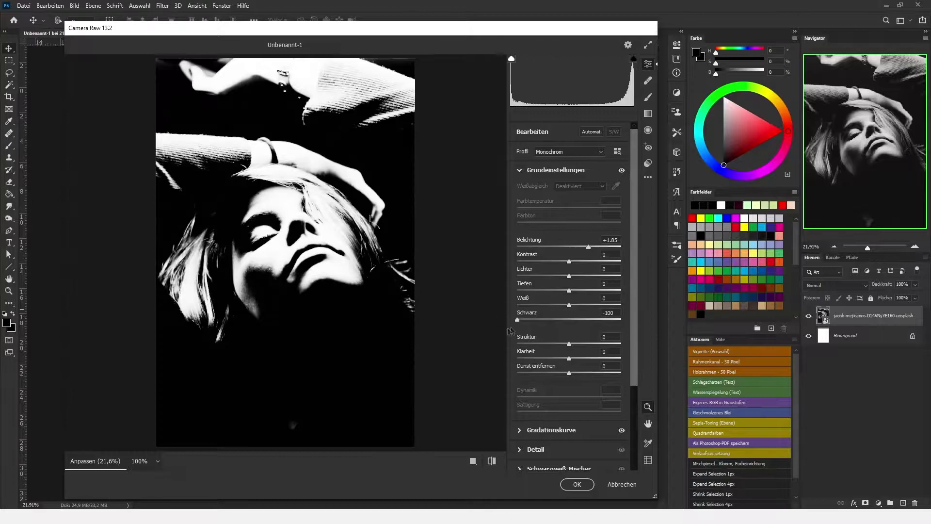
drag(571, 306, 538, 305)
drag(569, 261, 512, 263)
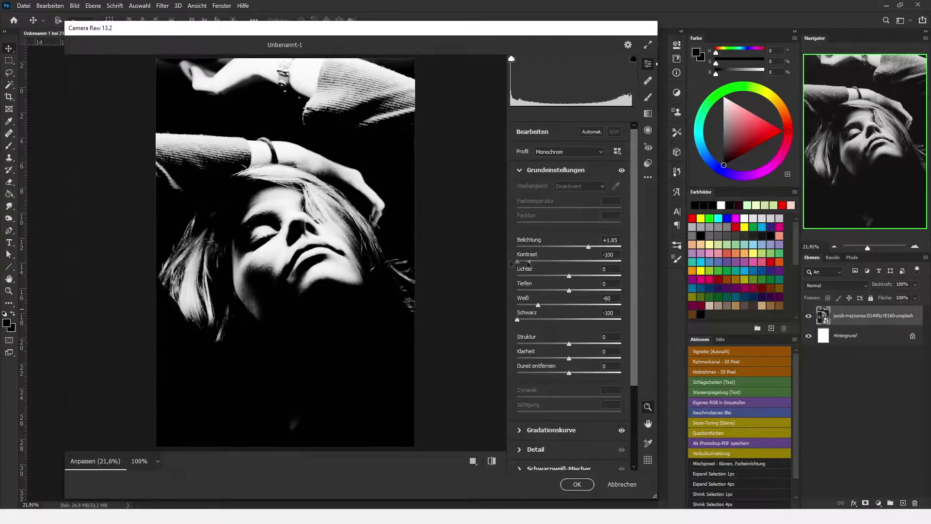
drag(569, 277, 559, 276)
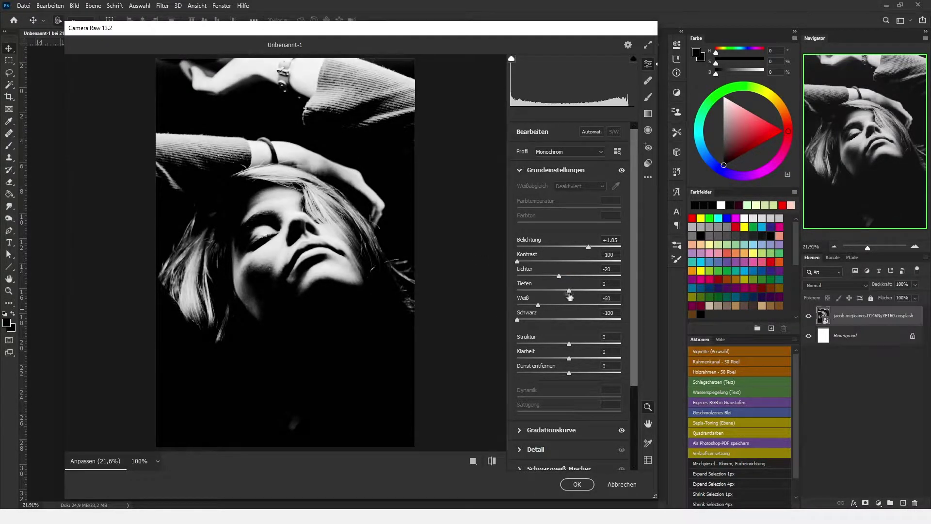
click(577, 483)
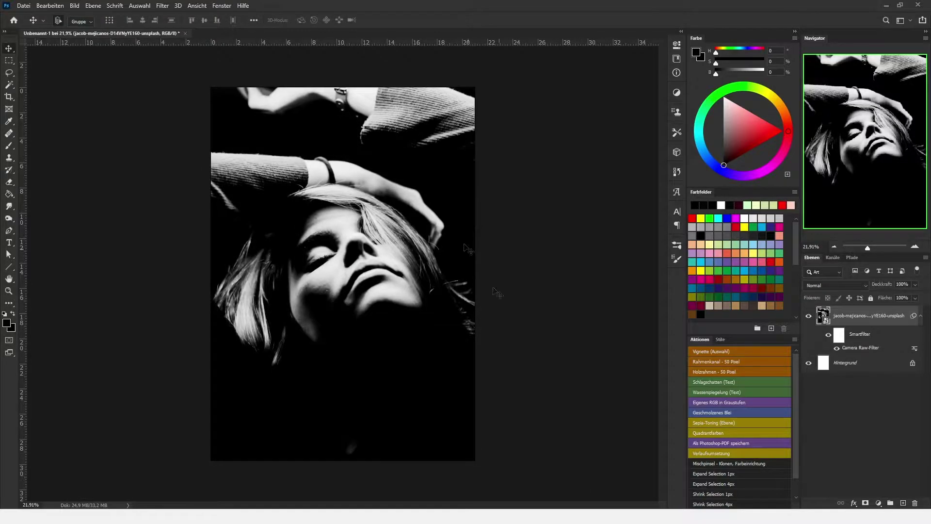
Step: Add a Gradient Map adjustment layer running from black to white, with blue at 25%, green at 50% and red at 75%
click(878, 502)
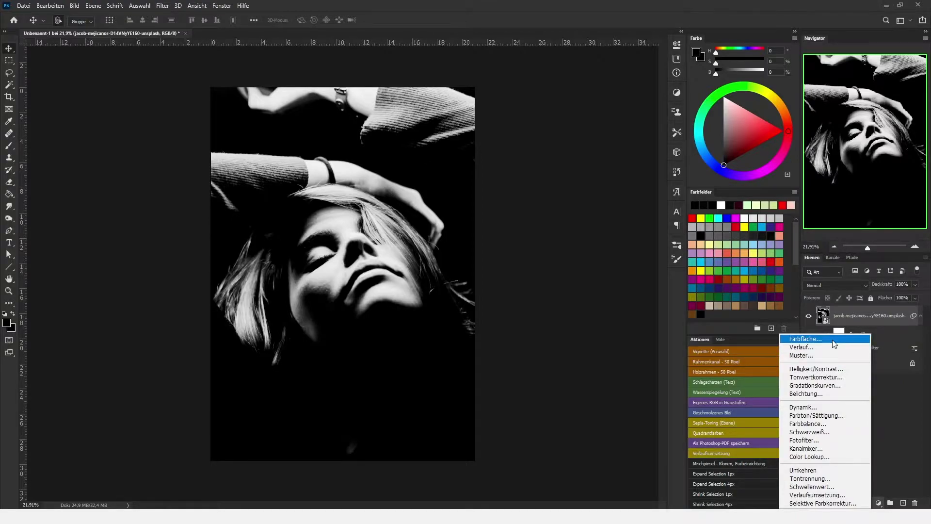
click(828, 496)
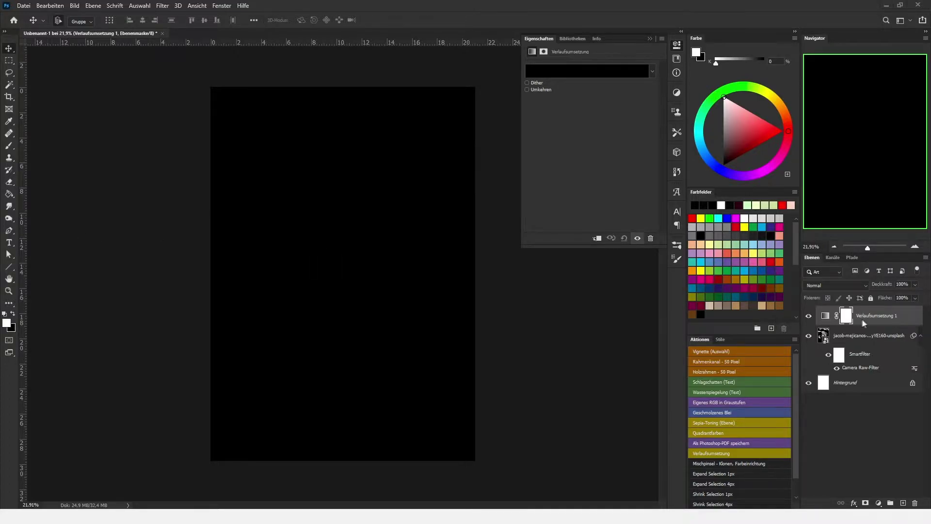
click(623, 72)
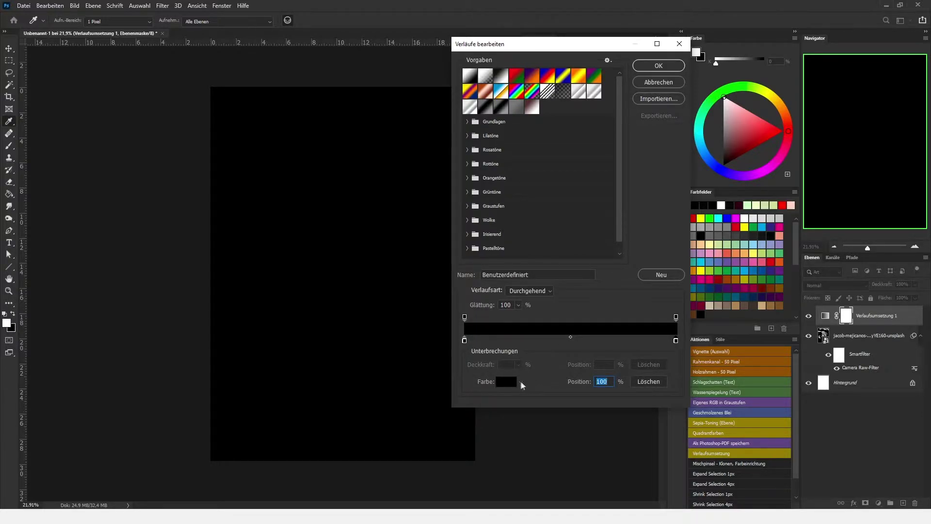
click(507, 382)
drag(243, 211, 146, 147)
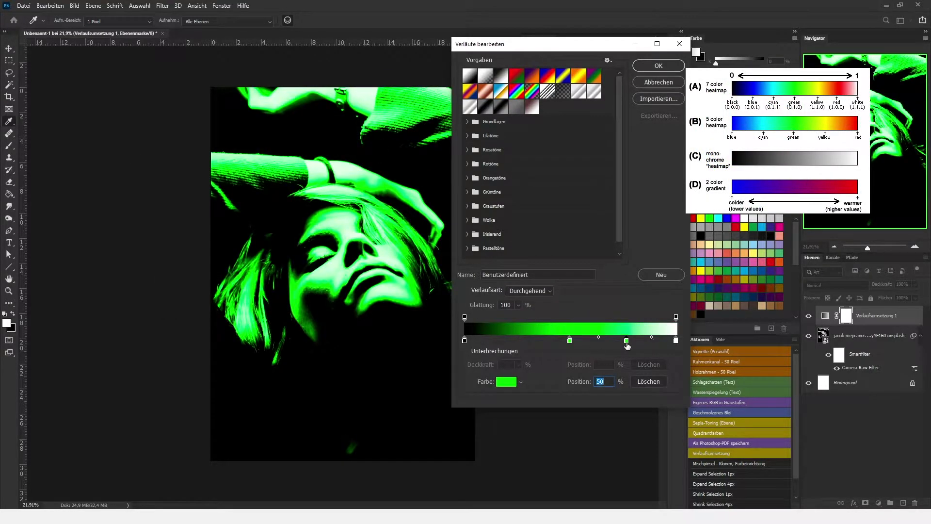
click(507, 383)
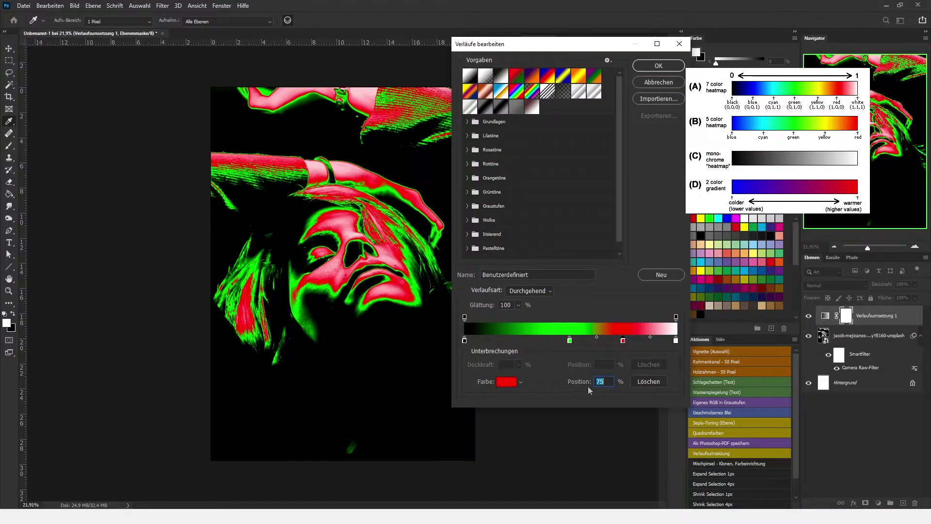
click(507, 382)
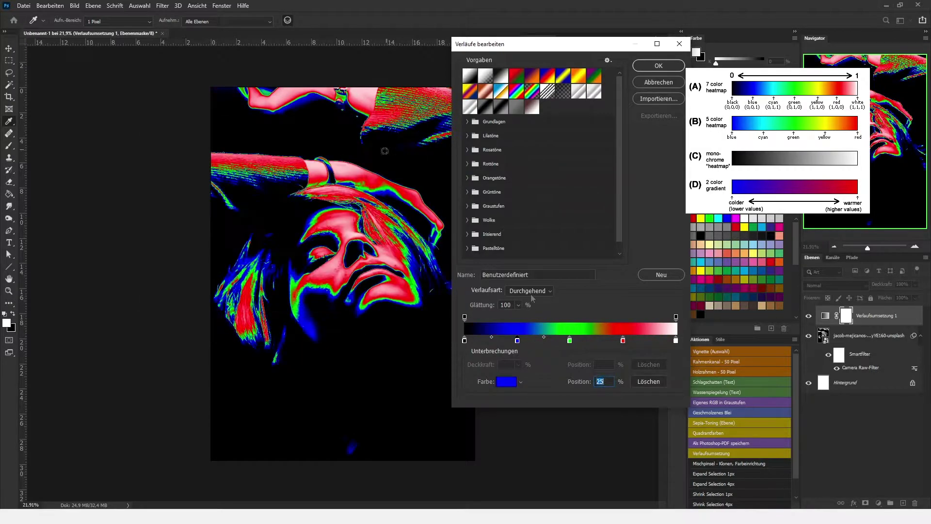
Step: Add a cyan stop between blue and green and a yellow stop at 64%, then move blue to 15% and red closer to white
click(543, 341)
click(506, 382)
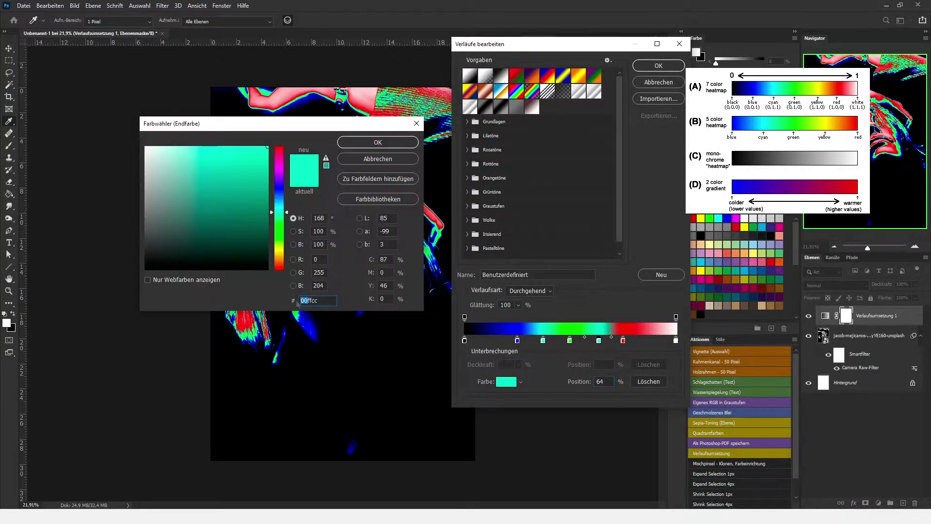
text(ccff00)
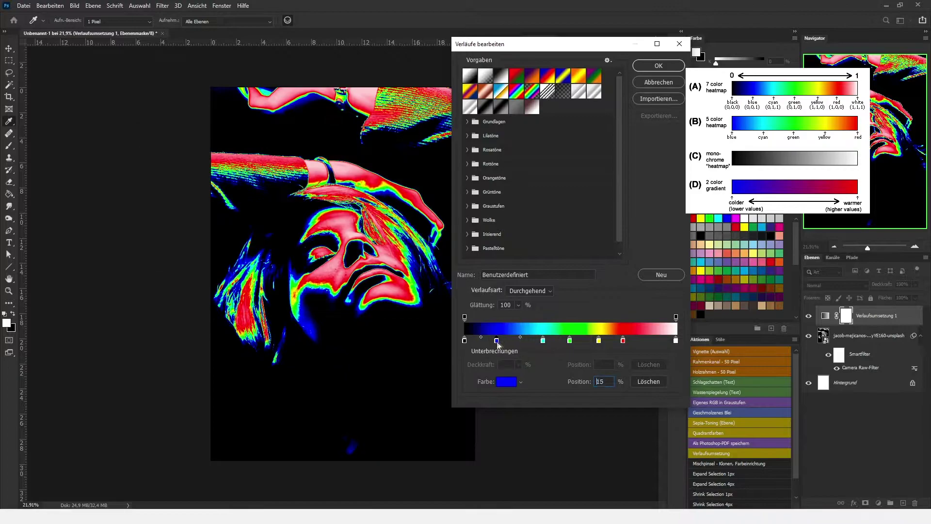
click(636, 341)
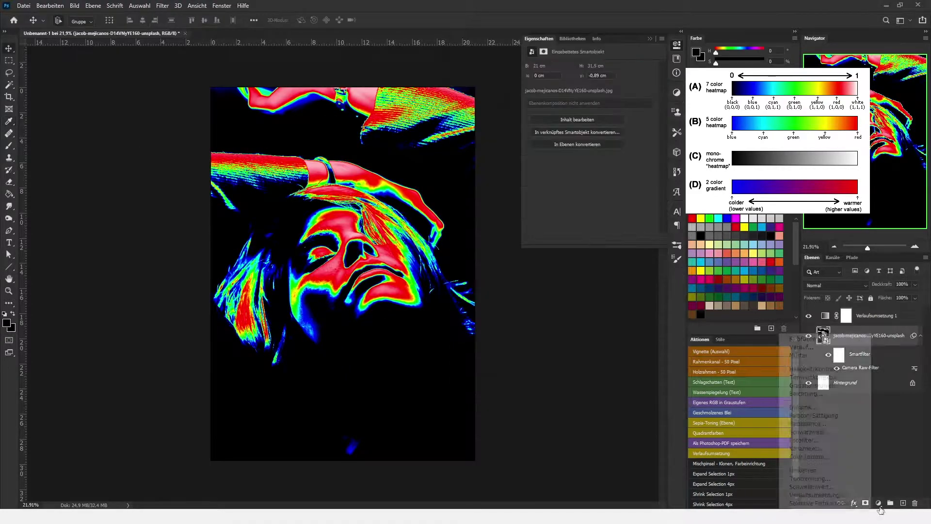
Step: Add a Curves adjustment layer between the portrait and the Gradient Map, raising the highlights and lowering the shadows
click(878, 503)
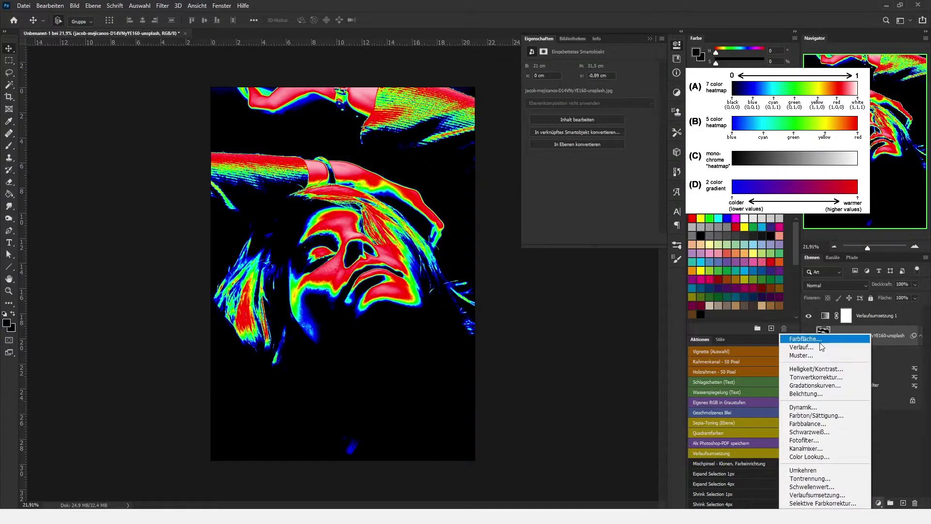
click(820, 385)
drag(628, 118, 622, 105)
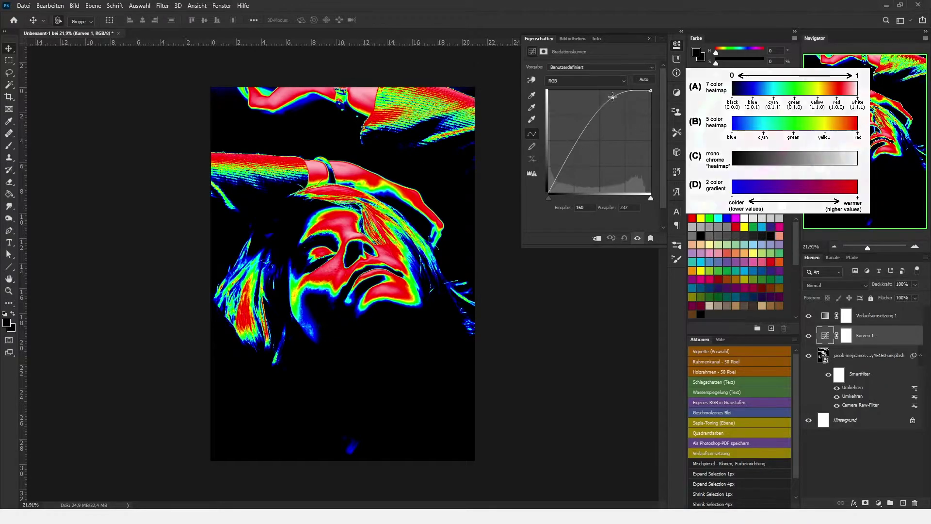
mouse_move(560, 173)
mouse_down()
mouse_move(558, 95)
mouse_move(558, 185)
mouse_up()
drag(548, 191, 546, 191)
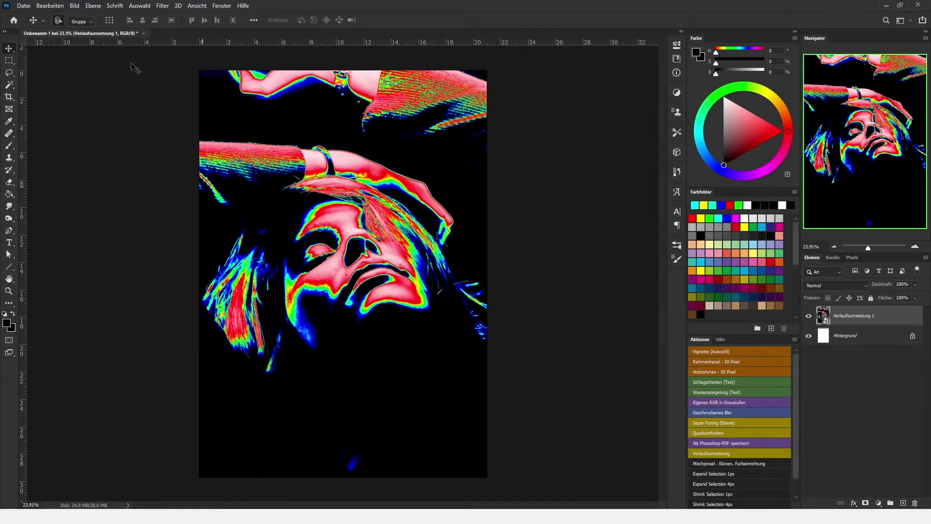
Step: Apply the Color Halftone filter to the combined heatmap layer with screen angles of 108, 162, 90 and 45 degrees
click(165, 5)
mouse_move(124, 161)
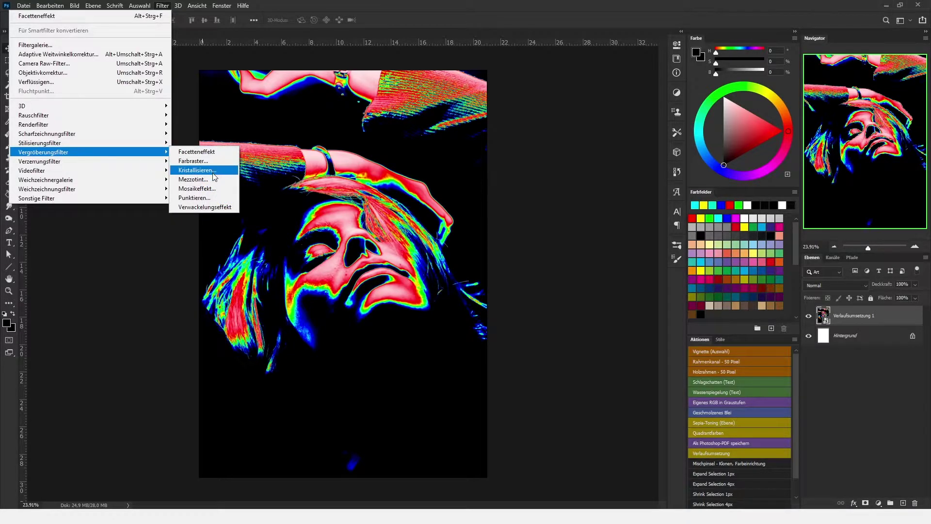
click(206, 162)
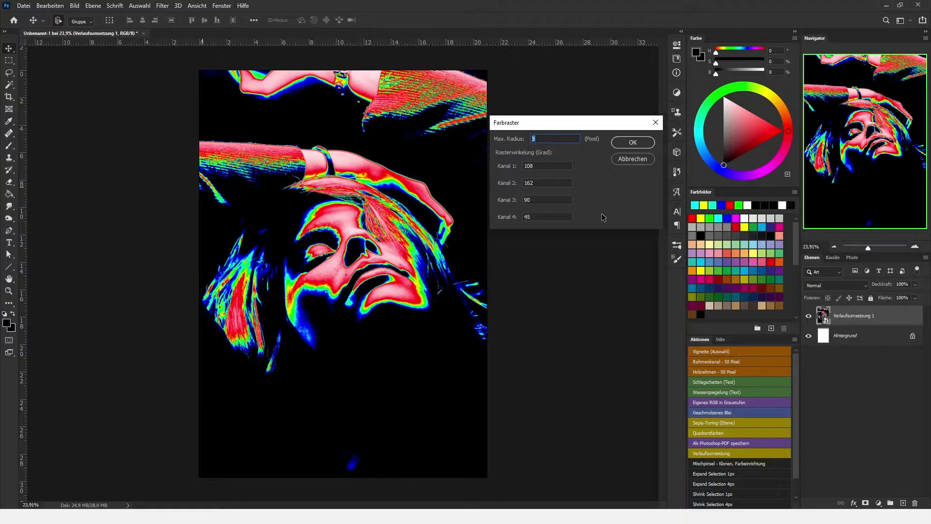
click(626, 143)
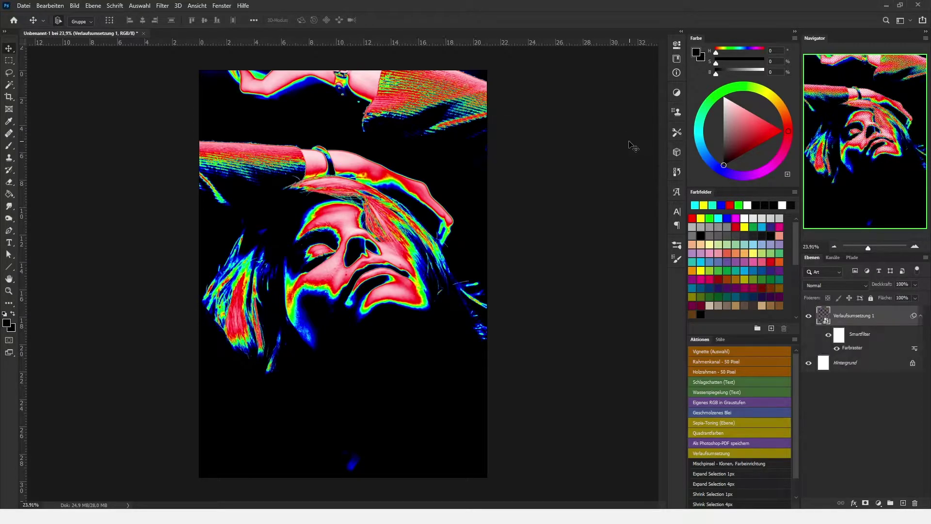
scroll(410, 246, up, 8)
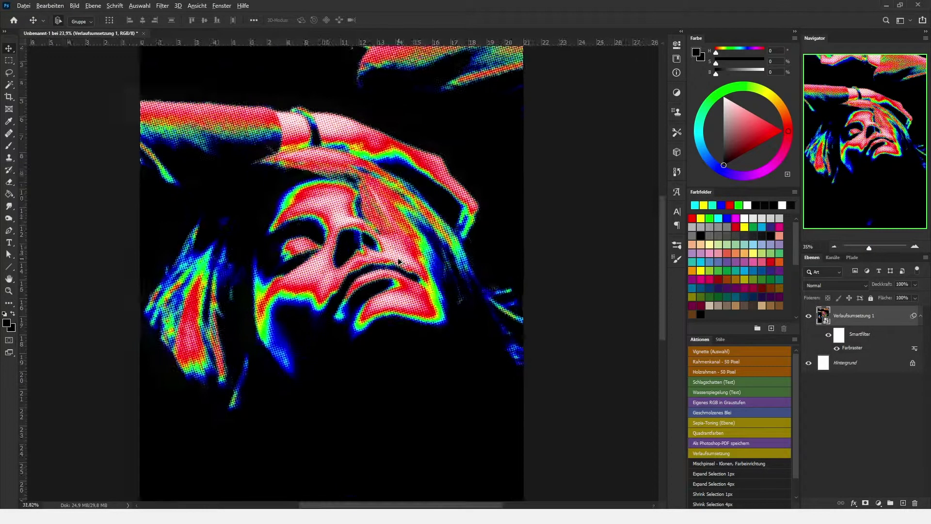
Step: Apply the Add Noise filter to the halftoned heatmap layer
scroll(394, 244, down, 8)
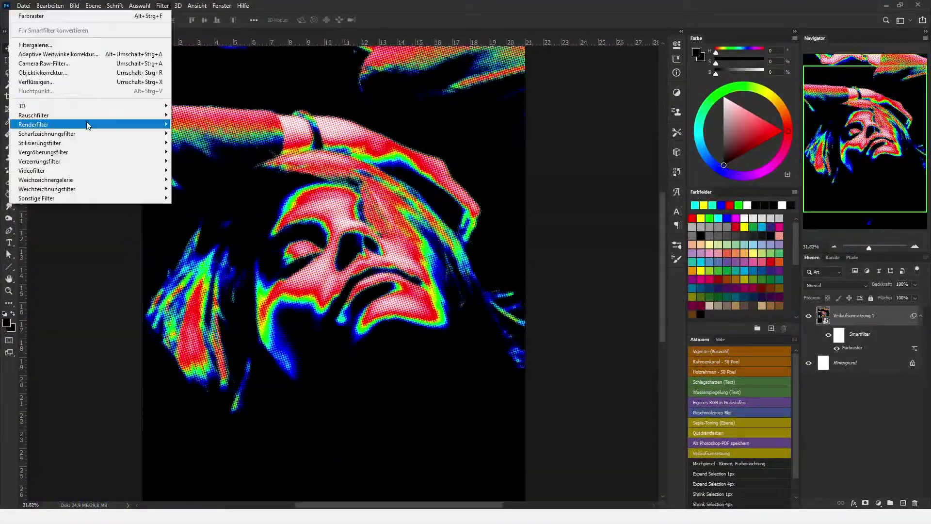
click(203, 140)
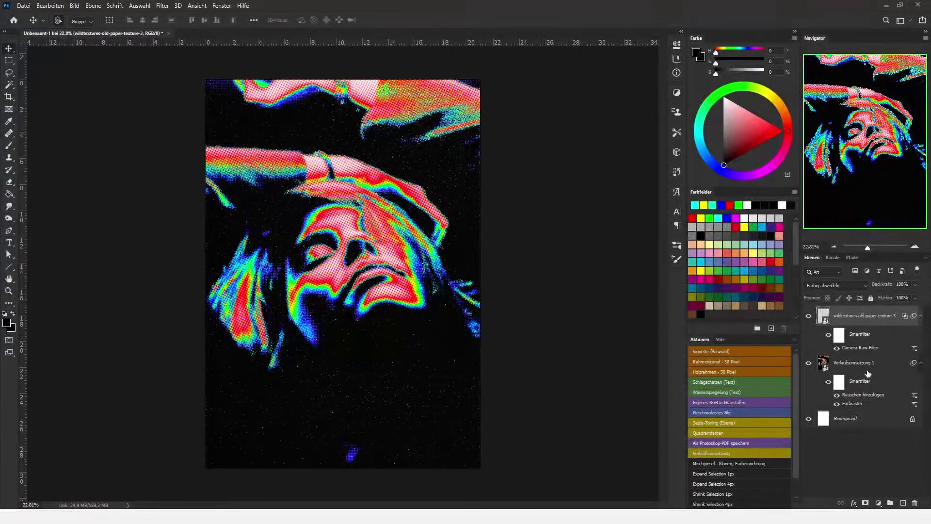
Step: Duplicate the heatmap layer and place the copy above the old paper texture layer
click(882, 367)
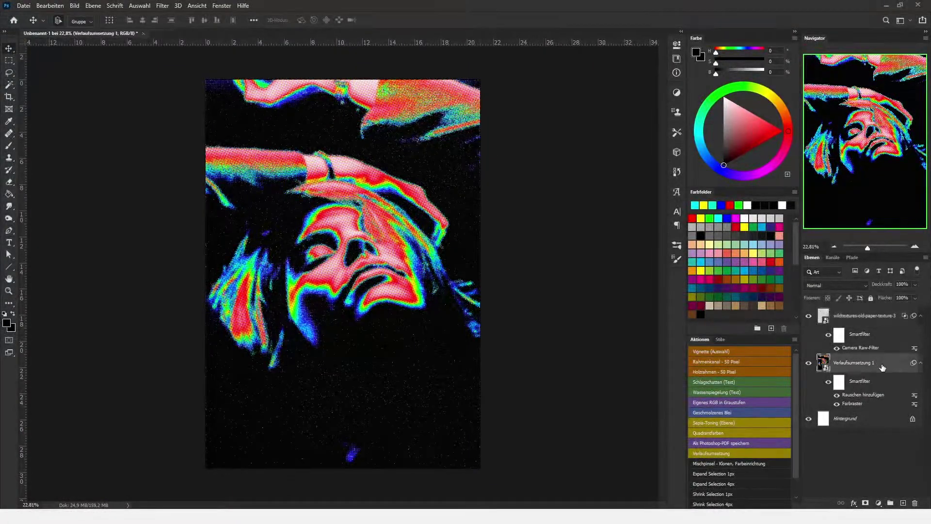
drag(882, 367, 872, 311)
scroll(573, 289, down, 2)
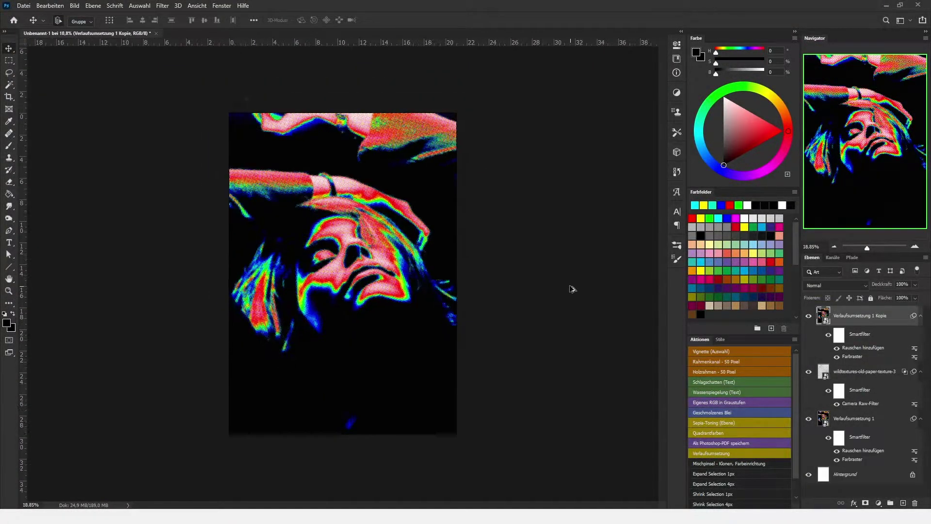
scroll(573, 289, down, 1)
Step: Apply a Gaussian Blur with a 41.5 pixel radius to the heatmap copy
click(162, 6)
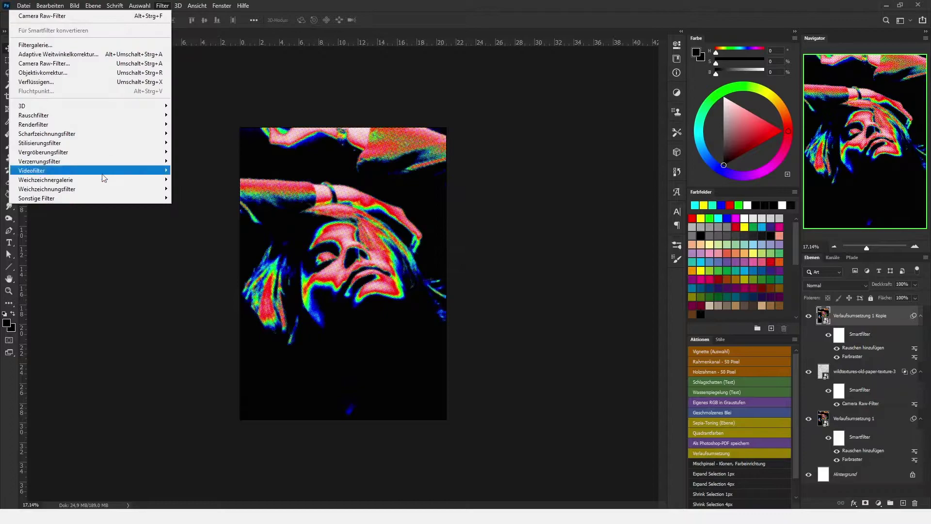
mouse_move(113, 180)
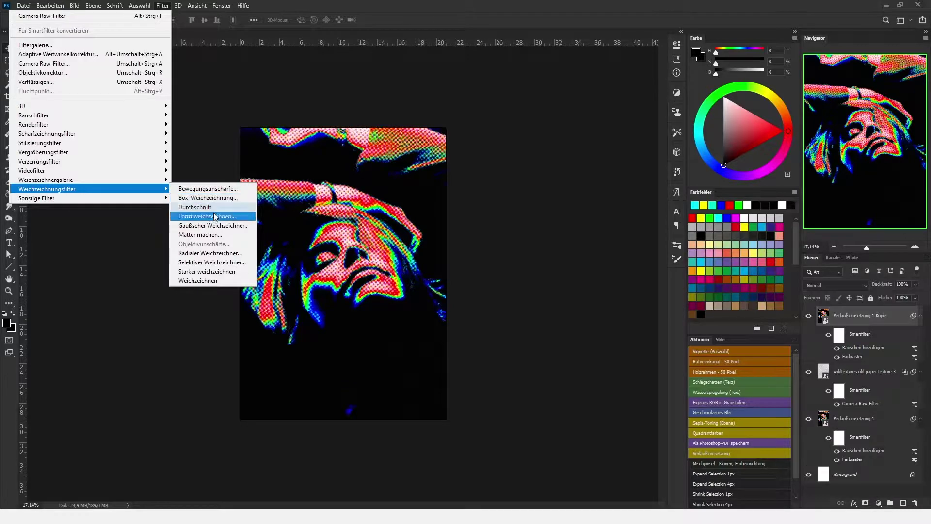
click(212, 226)
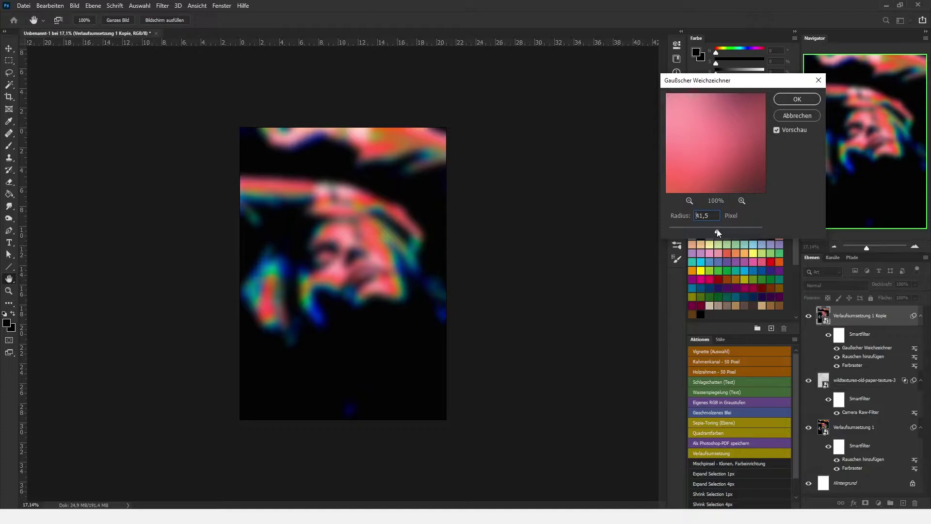
click(799, 102)
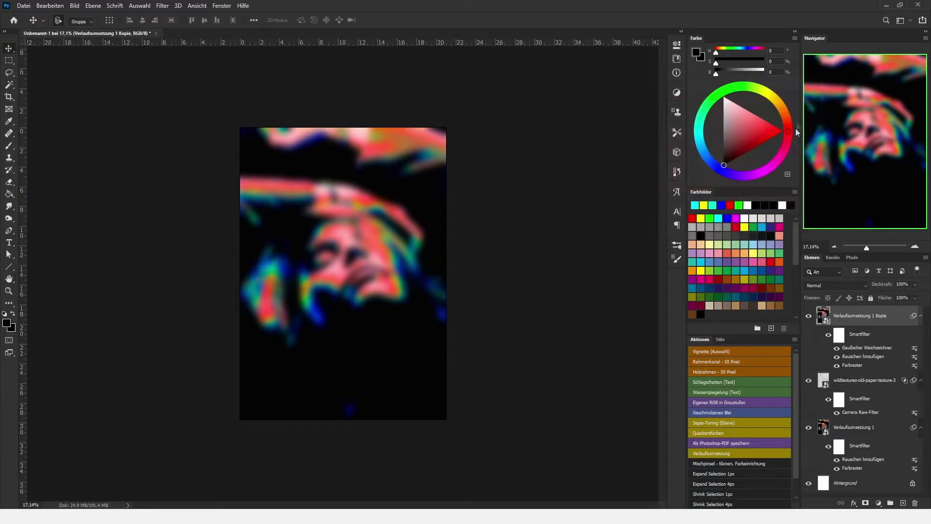
Step: Set the blurred copy's blend mode to Negativ multiplizieren (Screen) and check the glow on the face
click(865, 286)
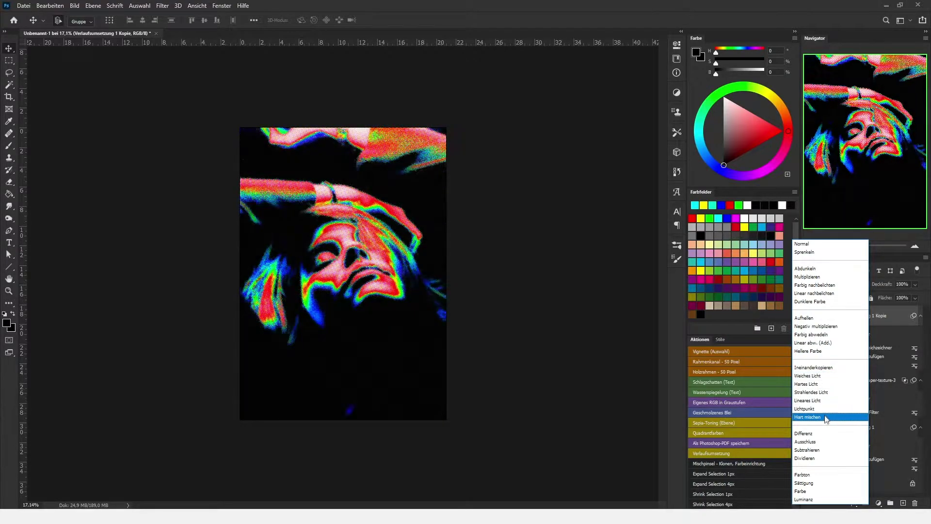
click(837, 326)
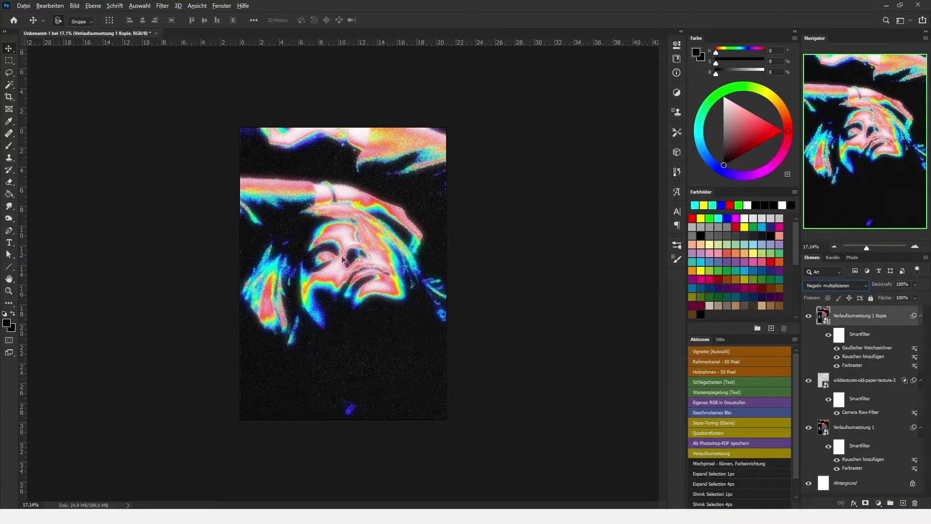
scroll(393, 266, up, 5)
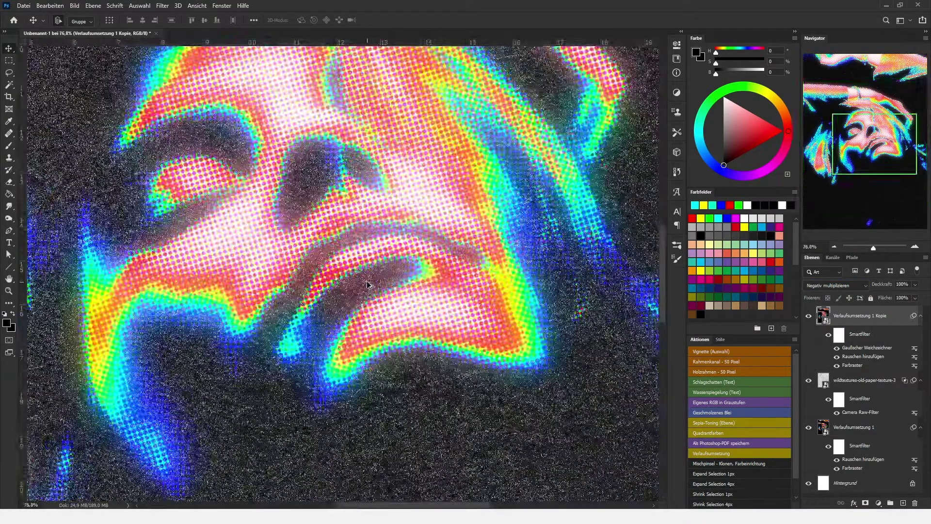
scroll(369, 277, down, 5)
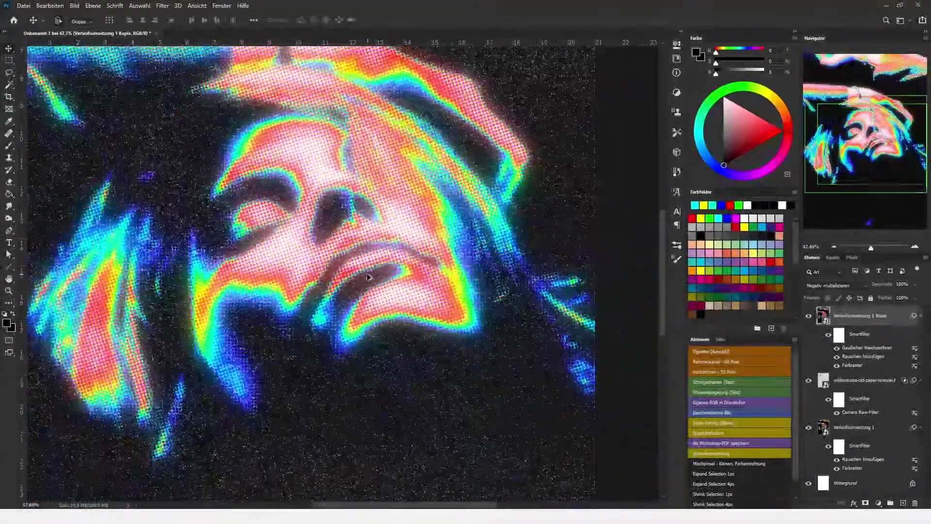
scroll(369, 270, down, 1)
scroll(366, 272, up, 4)
scroll(361, 281, down, 5)
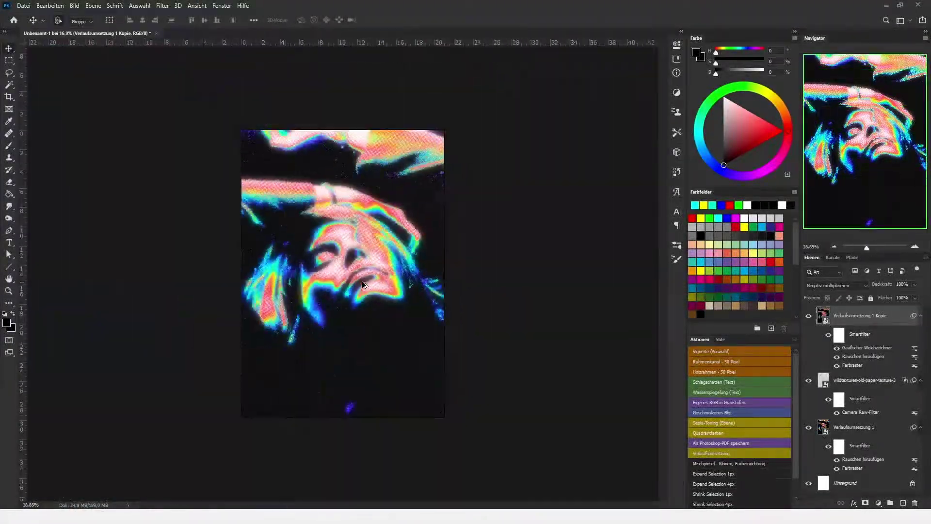
scroll(357, 278, up, 1)
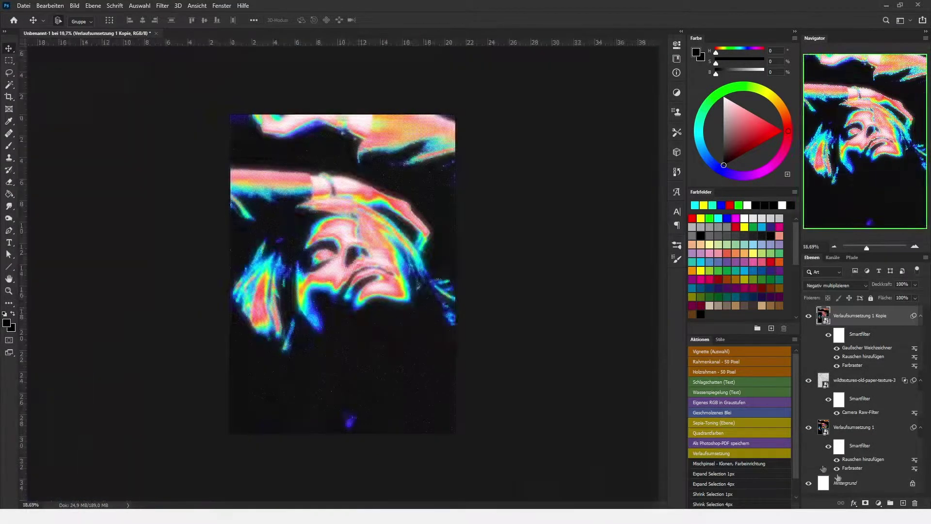
Step: Duplicate the blurred glow layer and set the new copy to Linear Dodge (Add) at 27% opacity
key(ctrl+j)
click(864, 286)
click(814, 245)
click(835, 285)
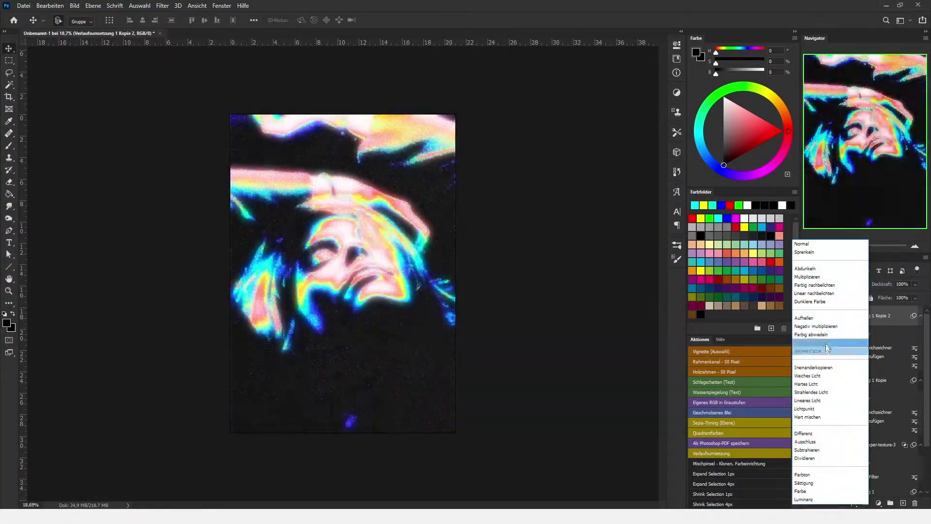
click(826, 346)
click(915, 284)
drag(916, 294, 891, 296)
key(ctrl+i)
key(ctrl+i)
Step: Add a Curves adjustment layer on top, lowering the shadows and raising the highlights from input 183 to output 208
click(878, 503)
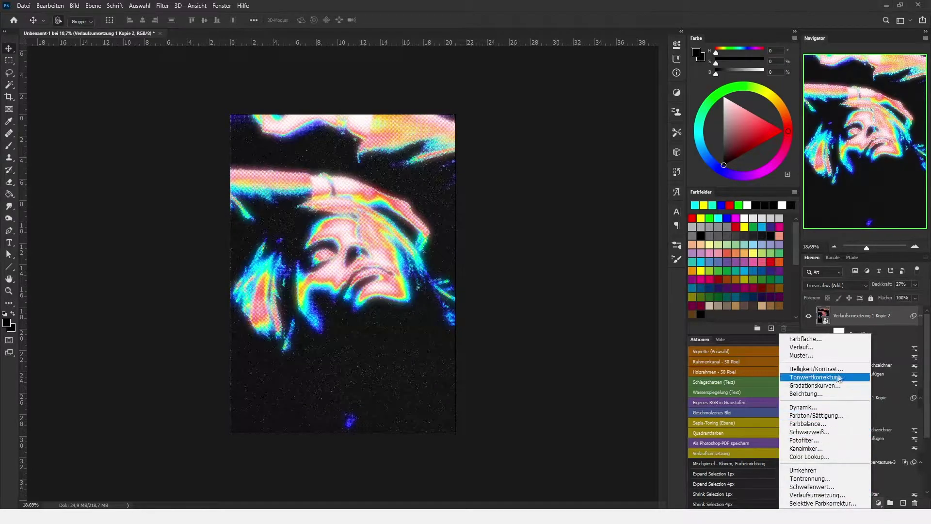
click(824, 386)
drag(619, 122, 619, 112)
drag(589, 145, 586, 159)
drag(619, 112, 620, 107)
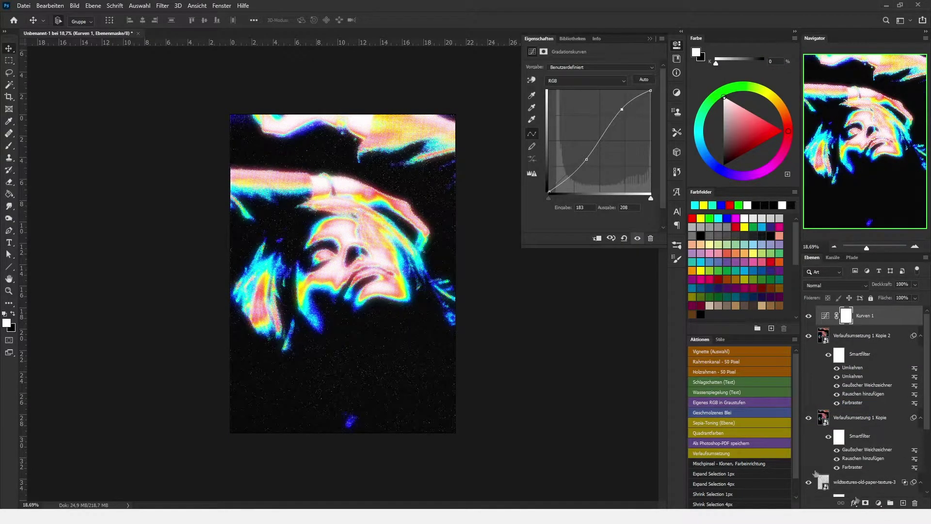
click(532, 79)
click(650, 38)
Step: Add a Hue/Saturation adjustment layer on top, raising the saturation and slightly lowering the lightness
click(878, 503)
click(825, 418)
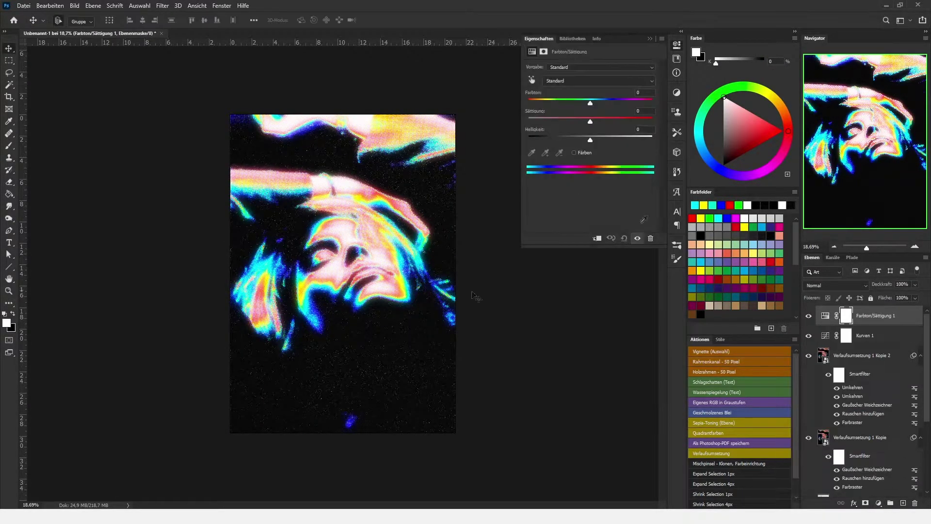
scroll(476, 298, up, 3)
drag(590, 121, 641, 121)
drag(590, 140, 588, 140)
drag(641, 121, 625, 121)
click(650, 38)
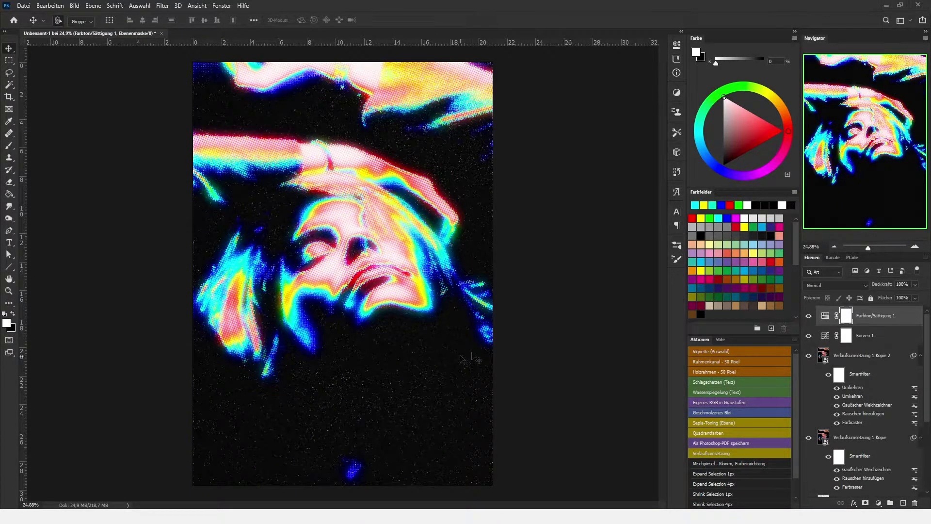
Step: Create a new layer and paint black over the poster's lower area with a large soft round brush of about 2546 px
click(902, 503)
scroll(343, 273, down, 2)
key(b)
right_click(236, 218)
scroll(320, 315, down, 4)
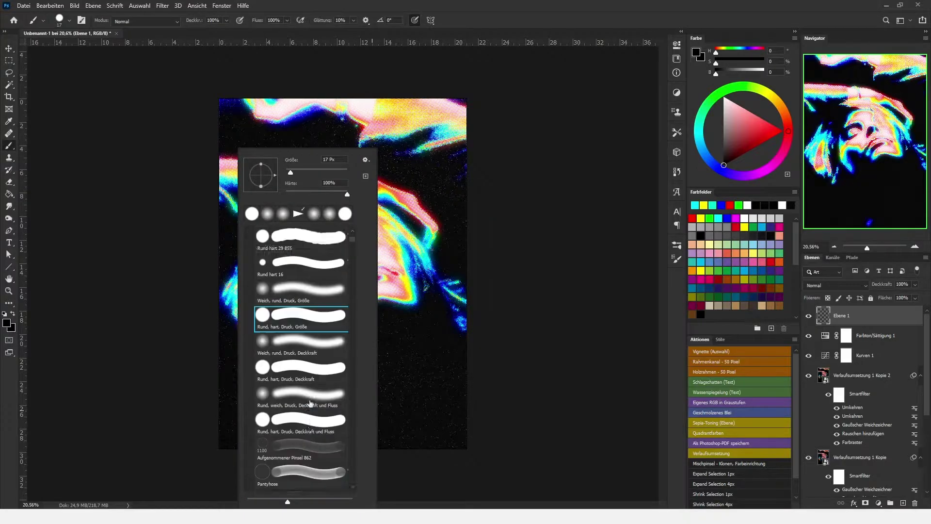
double_click(311, 403)
alt+click(368, 391)
alt+right_click(368, 391)
mouse_move(368, 391)
mouse_down()
mouse_move(450, 408)
mouse_move(490, 401)
mouse_move(509, 310)
mouse_up()
Step: Paint large soft spots of near-white at the upper edge, turquoise on the left side and orange in the upper-left corner
click(723, 101)
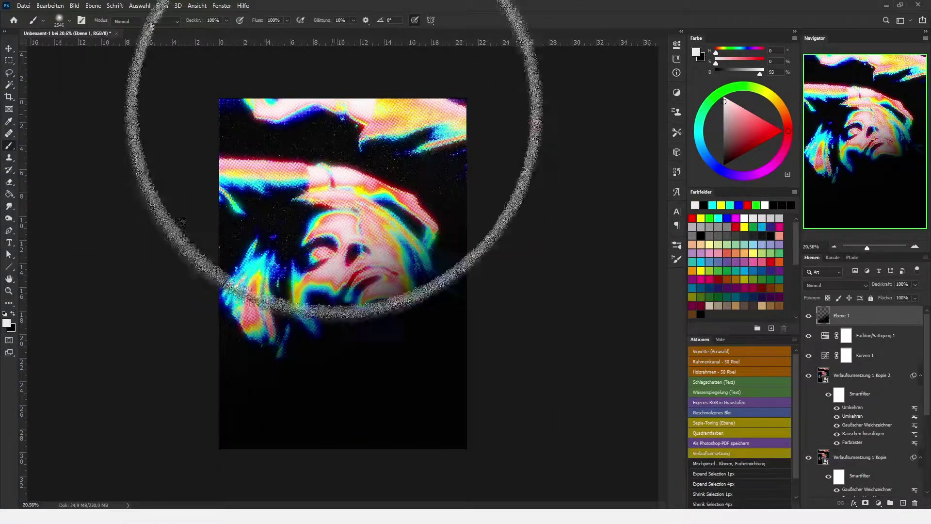
click(333, 108)
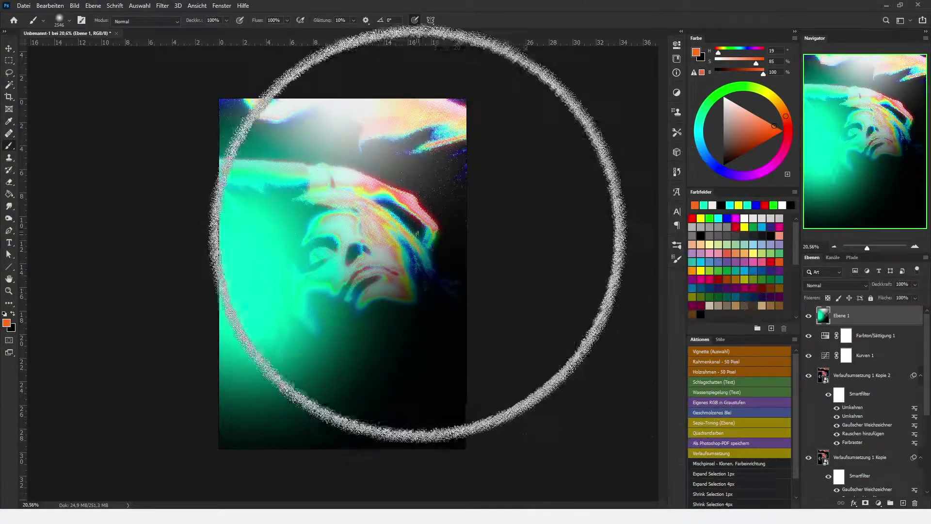
click(228, 94)
Step: Set the painted color layer to Linear Dodge (Add) and strongly reduce its opacity
click(835, 286)
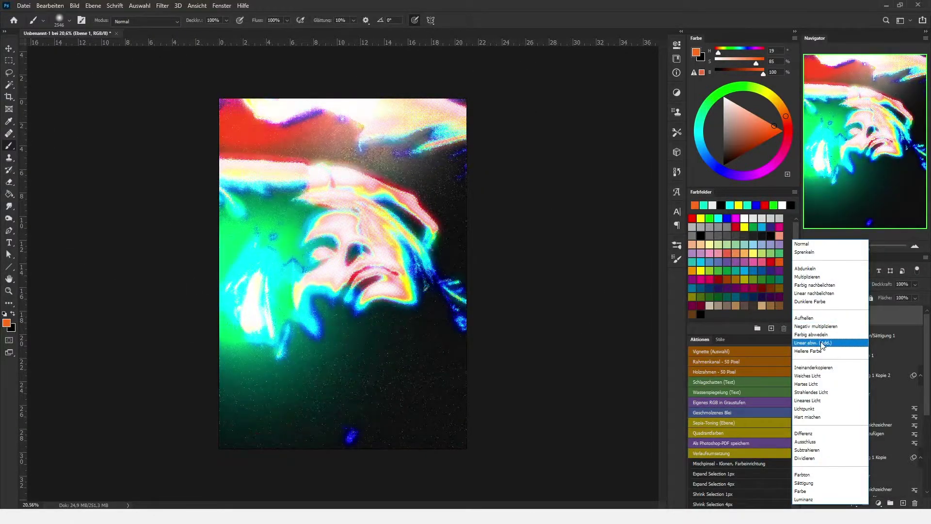
click(823, 345)
drag(914, 284, 876, 294)
Step: Create another layer and paint a soft spot of sampled turquoise at the poster's left edge
click(903, 503)
alt+click(304, 242)
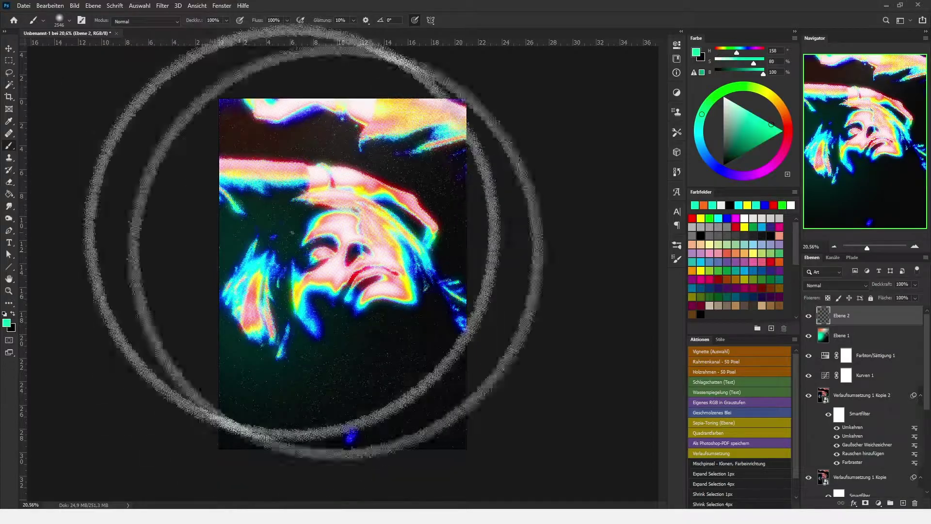
drag(439, 288, 272, 288)
drag(261, 213, 318, 213)
click(232, 208)
Step: Paint soft spots of sampled peach along the upper edge and sampled blue in the upper-left corner
alt+click(379, 259)
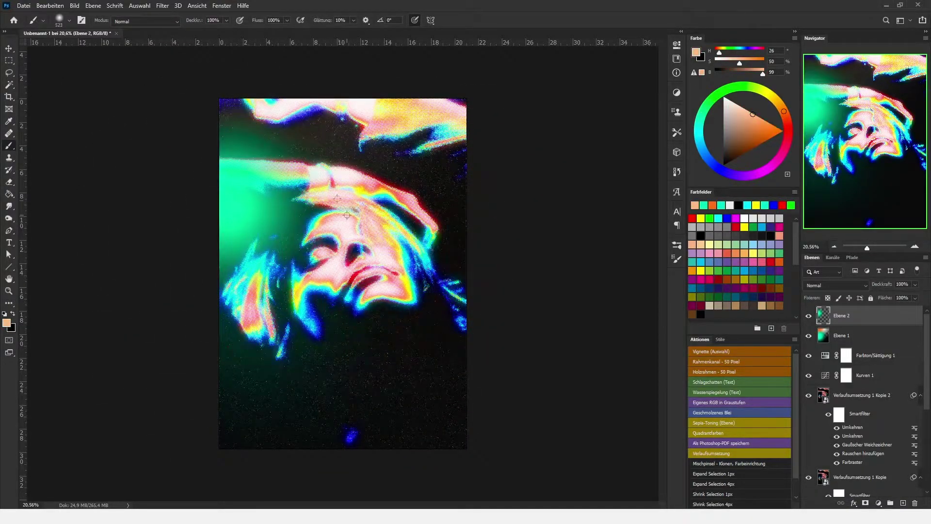
click(303, 108)
alt+click(223, 105)
click(223, 104)
alt+click(348, 438)
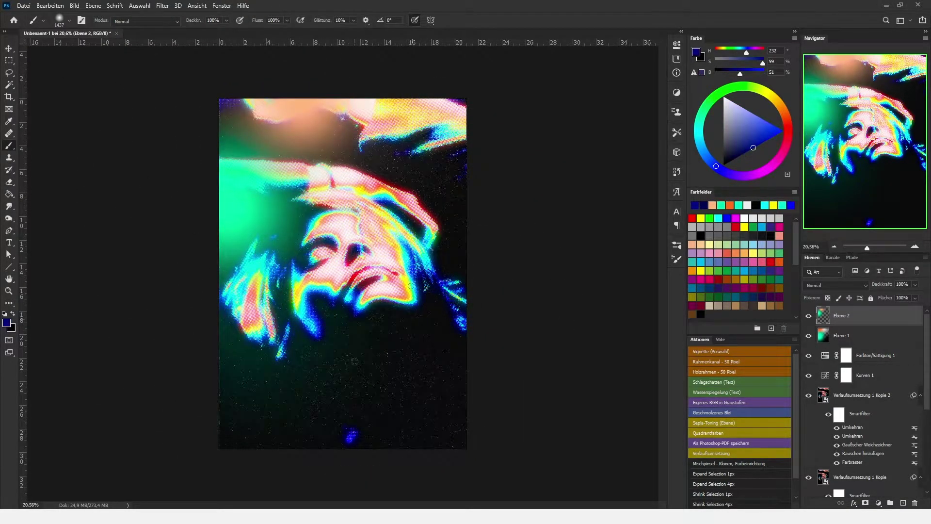
alt+click(350, 435)
click(226, 116)
drag(323, 215, 260, 219)
Step: Set the second painted color layer to Linear Dodge (Add) at 39% opacity
click(835, 285)
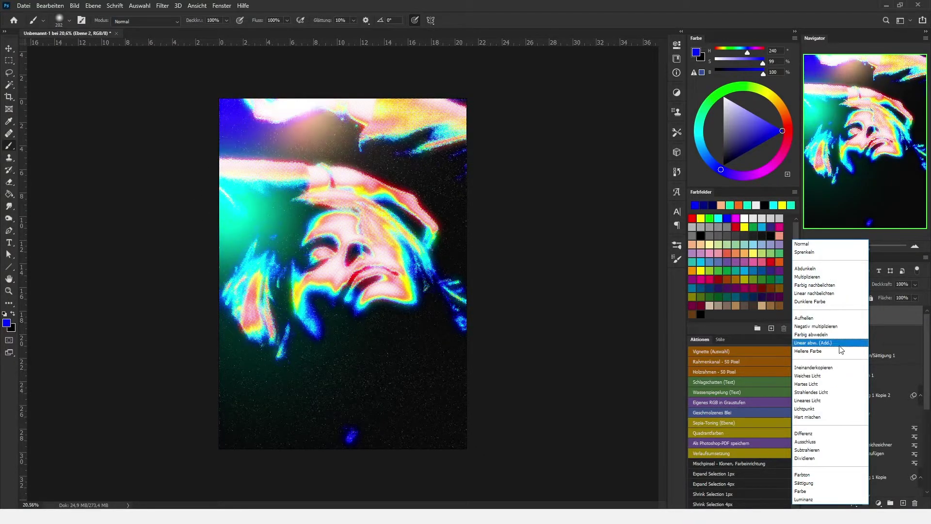
click(839, 349)
drag(903, 297, 867, 301)
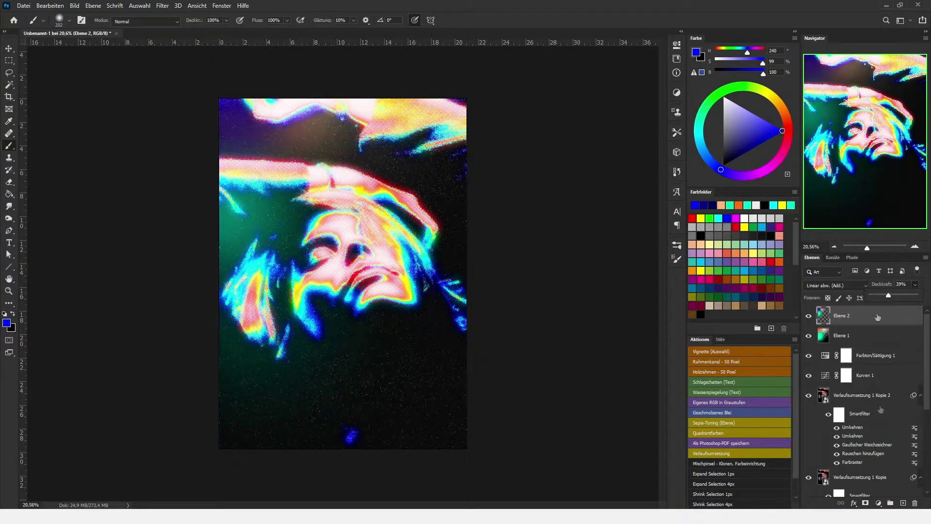
Step: Paint black over the poster's lower edge on a new layer, using a soft brush enlarged to about 3013 px
click(700, 314)
drag(482, 409, 626, 410)
drag(456, 427, 336, 466)
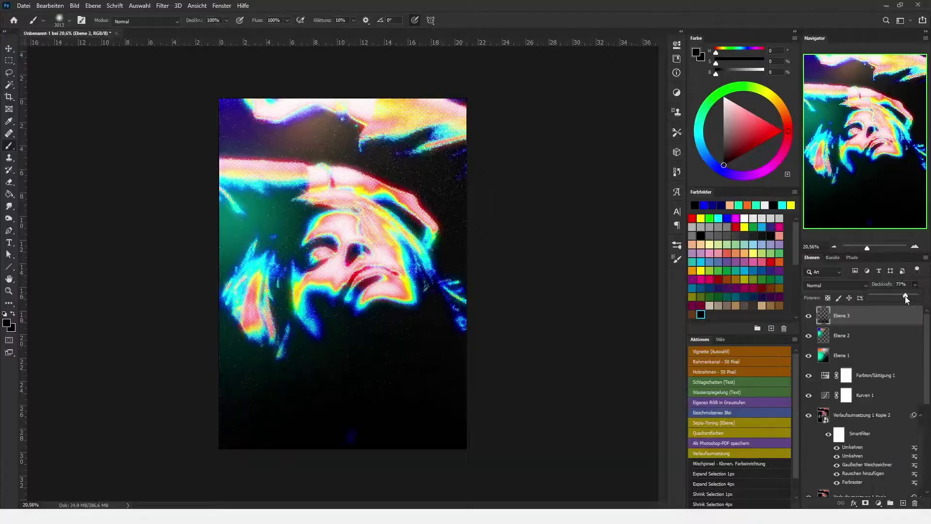